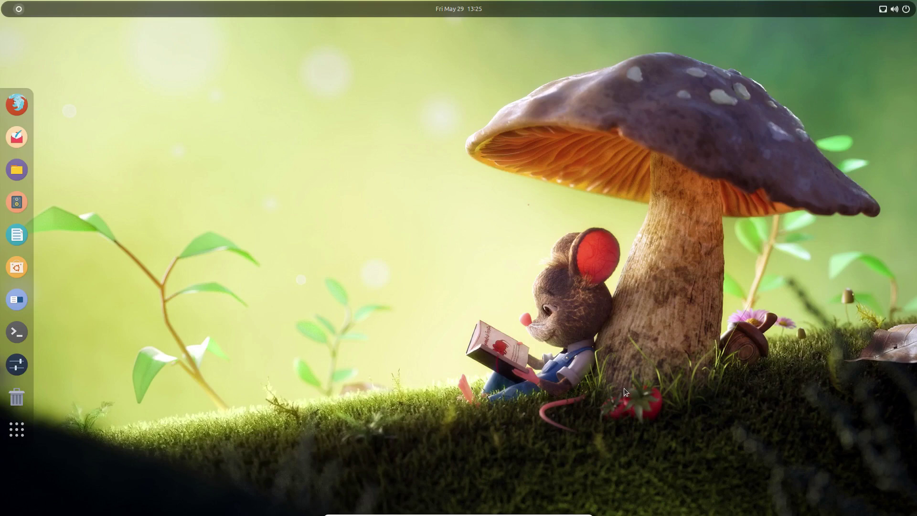
Search Google for 'foliate' in Firefox and open the Foliate GitHub Pages result in a new tab
click(17, 104)
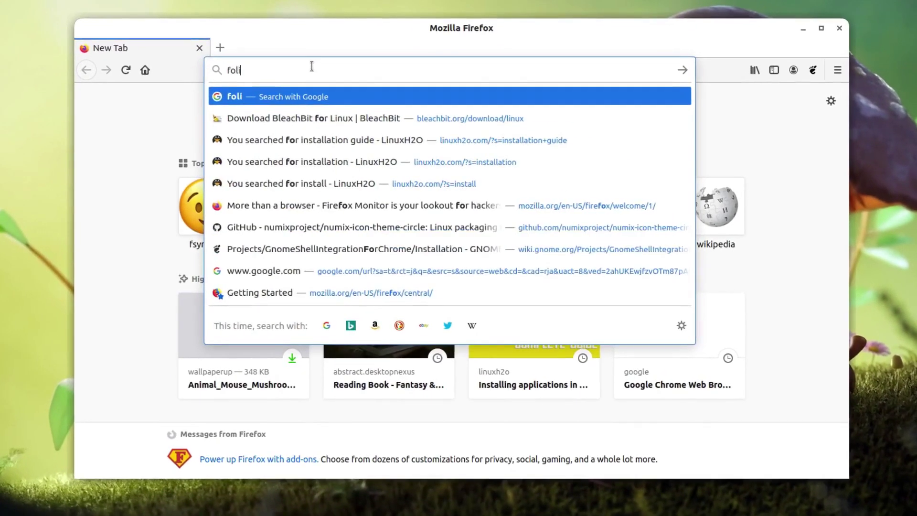
text(te)
key(Return)
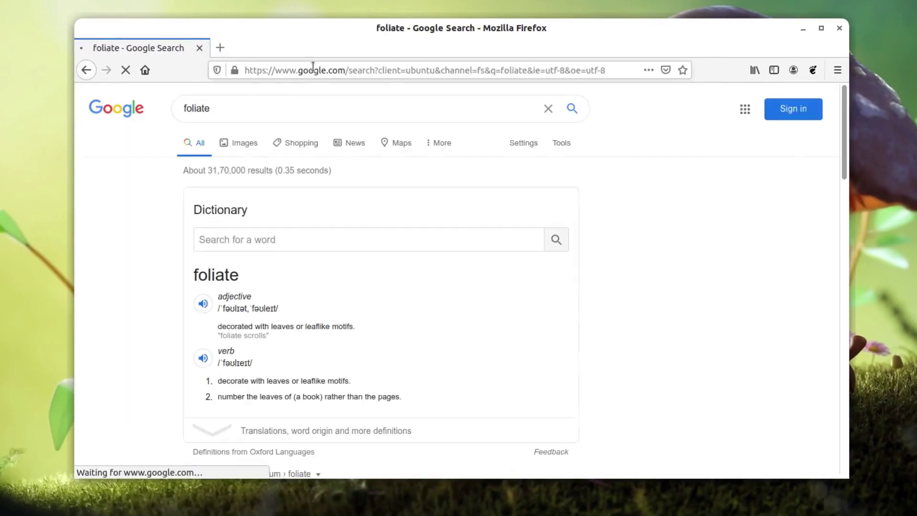
scroll(356, 271, down, 7)
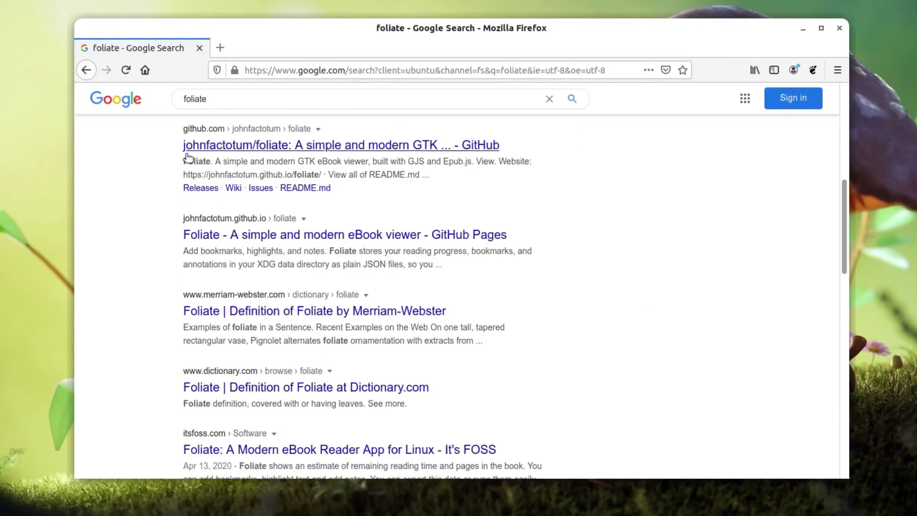
middle_click(302, 235)
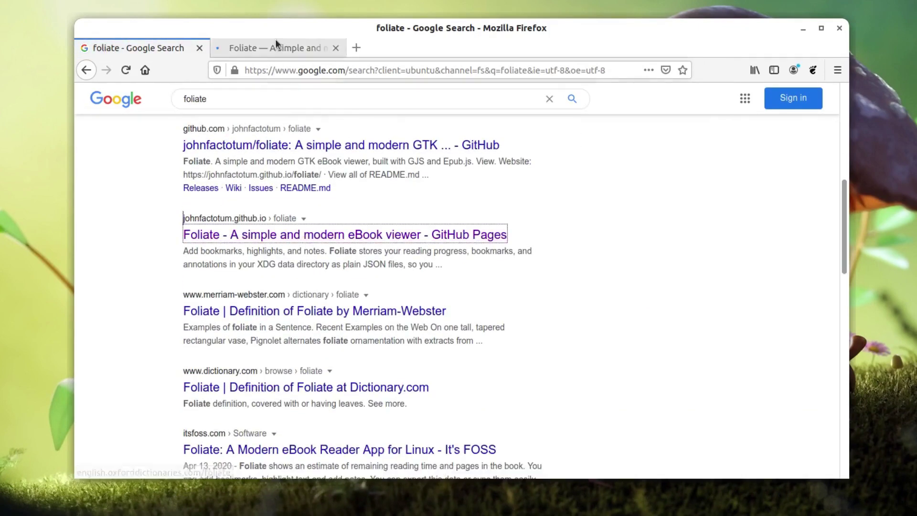
Scroll the Foliate site to the distro install table and open the Ubuntu Stable PPA link in a new tab
click(276, 43)
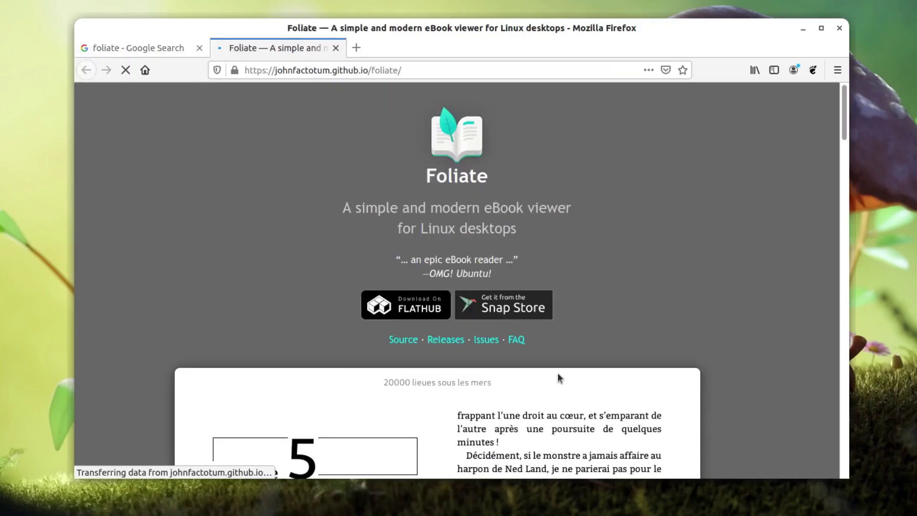
scroll(558, 372, down, 7)
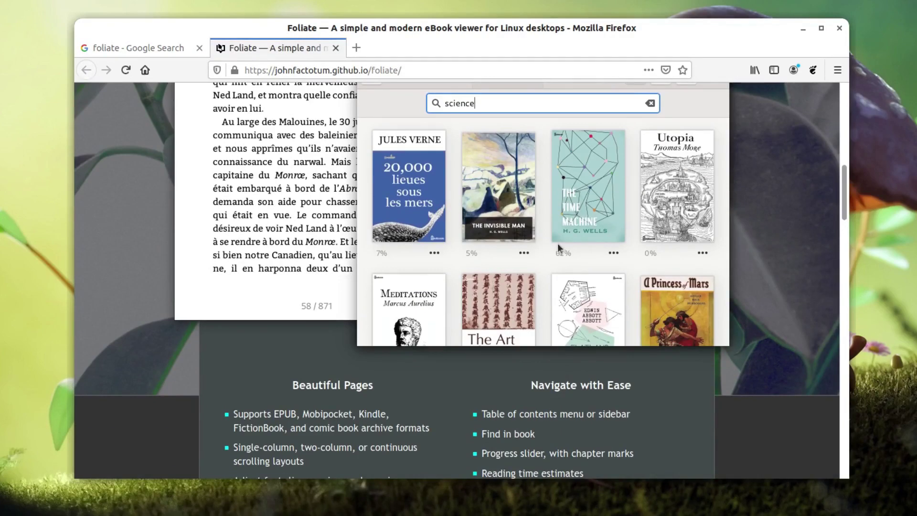
scroll(558, 243, up, 3)
scroll(557, 243, down, 13)
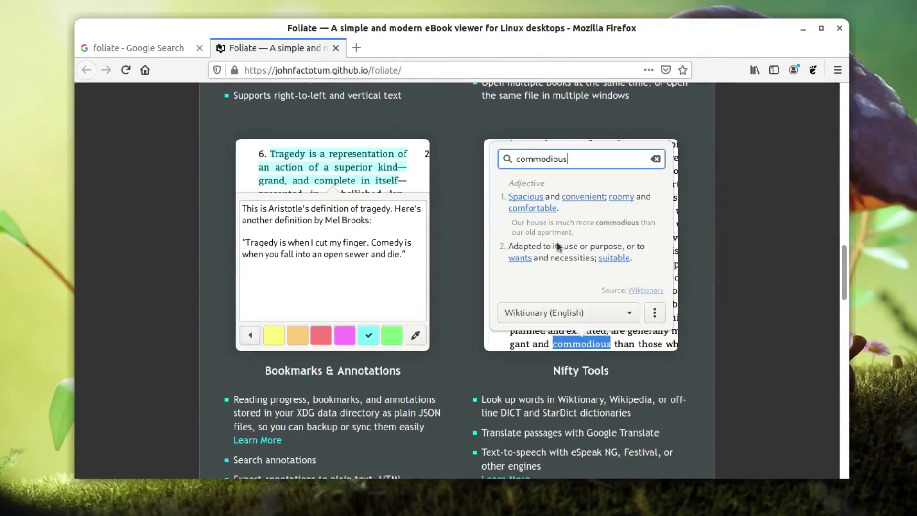
scroll(557, 242, down, 12)
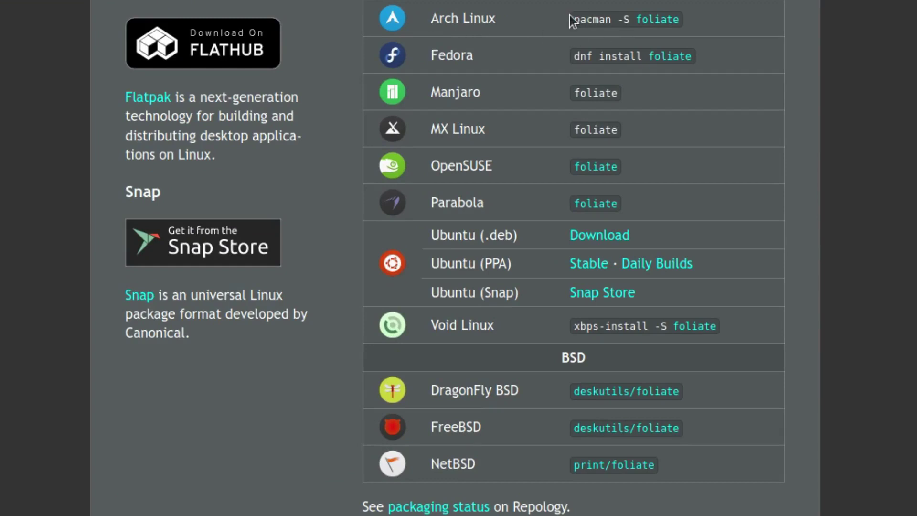
drag(572, 19, 600, 22)
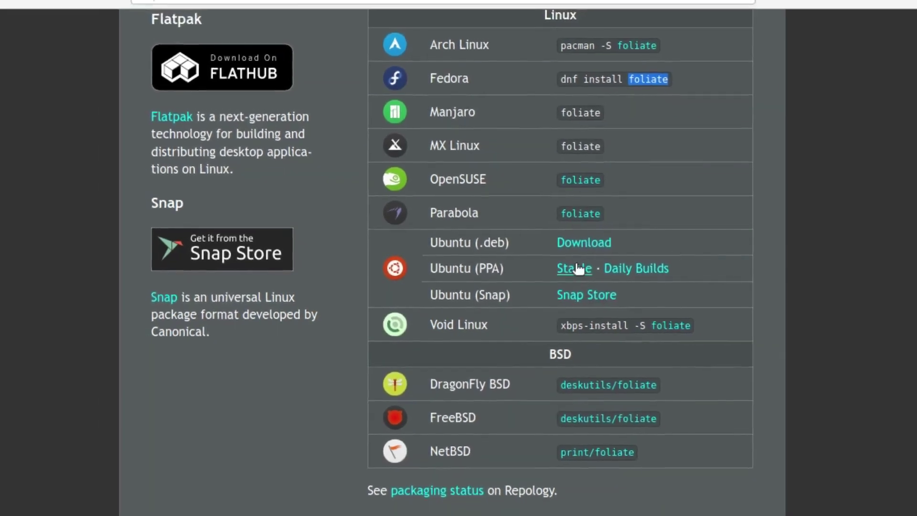
right_click(588, 263)
click(590, 277)
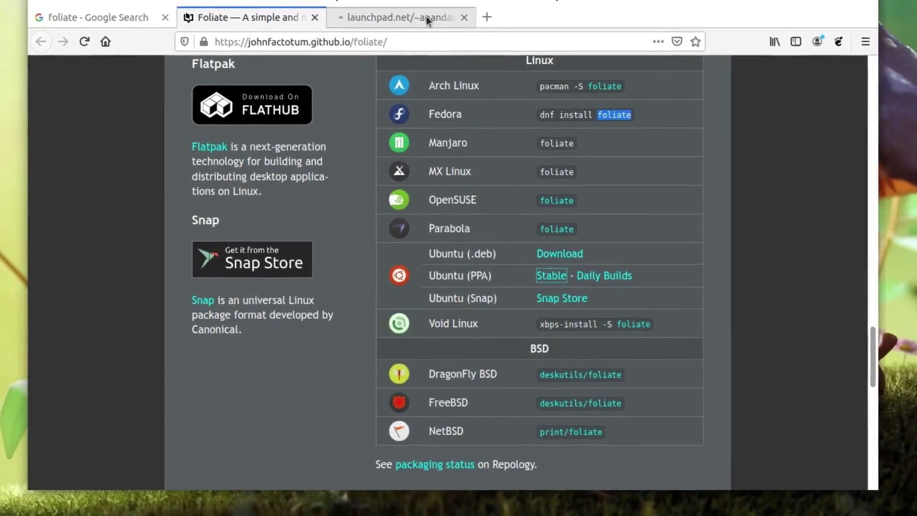
click(426, 16)
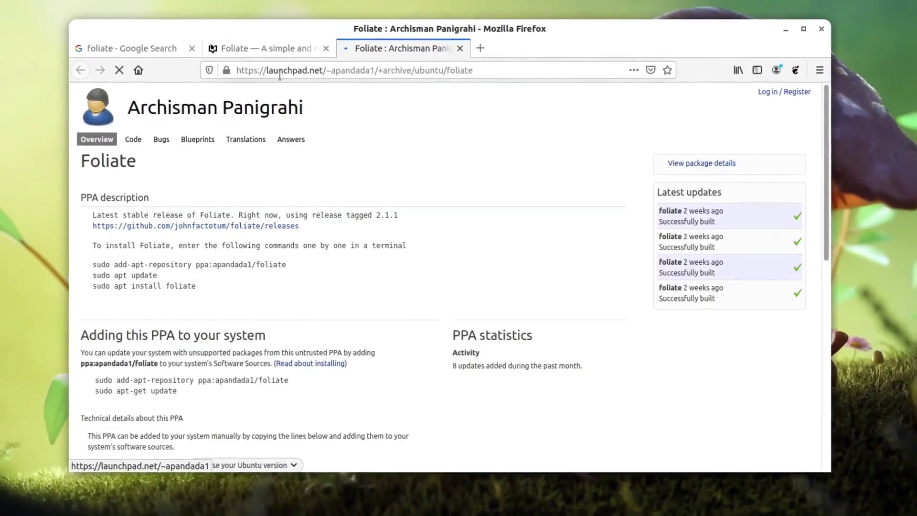
double_click(289, 76)
click(348, 299)
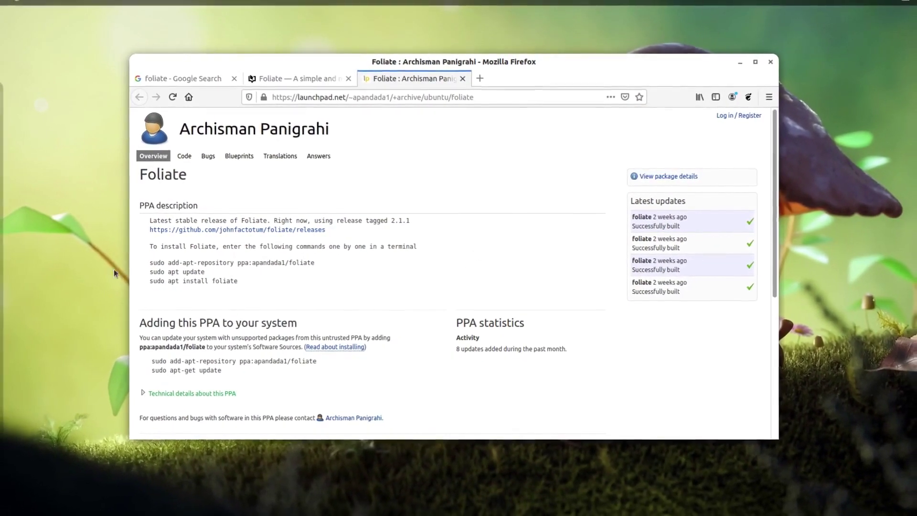
drag(171, 262, 250, 262)
click(252, 262)
double_click(260, 261)
click(260, 263)
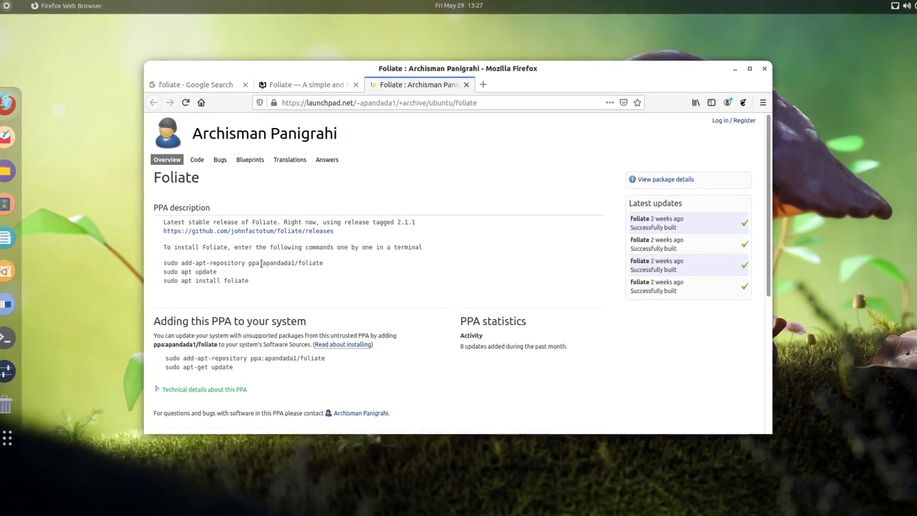
triple_click(203, 272)
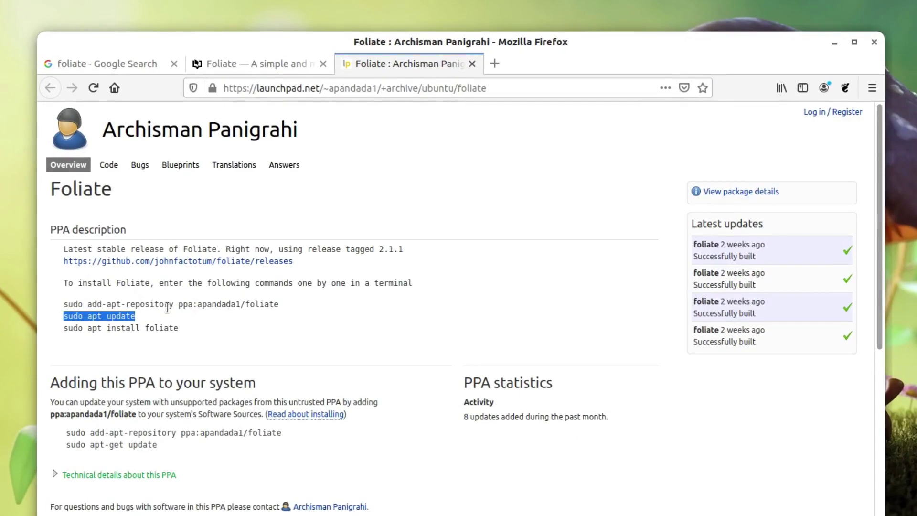
triple_click(166, 329)
click(227, 207)
key(ctrl+Page_Up)
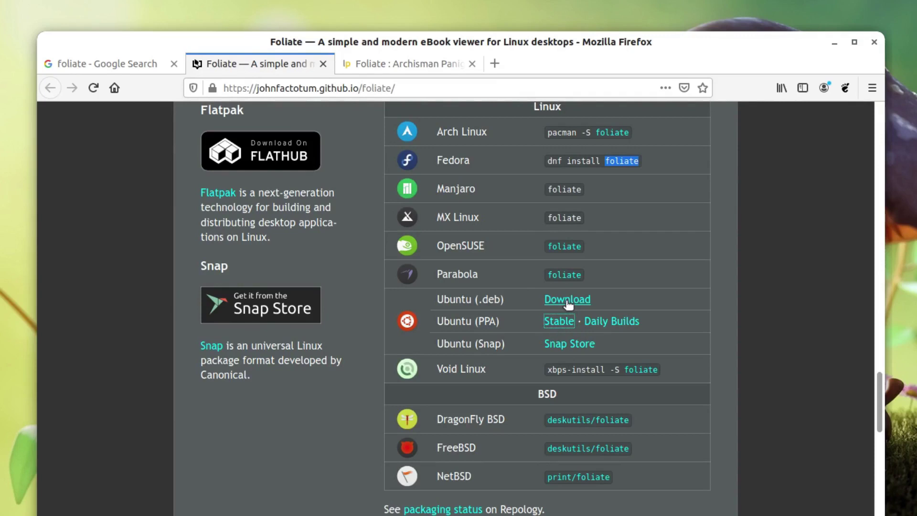
Open the Snap Store link in a new tab and browse the Foliate Snapcraft page
right_click(578, 353)
click(596, 360)
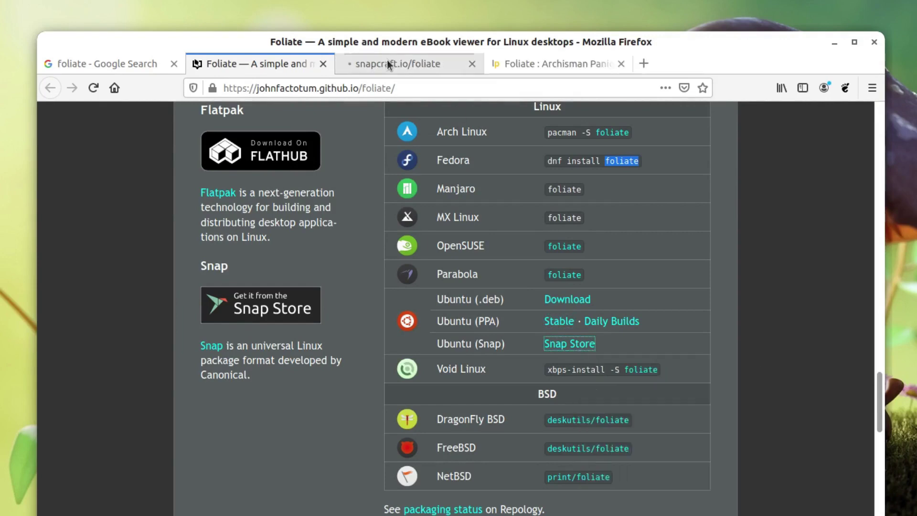
click(386, 59)
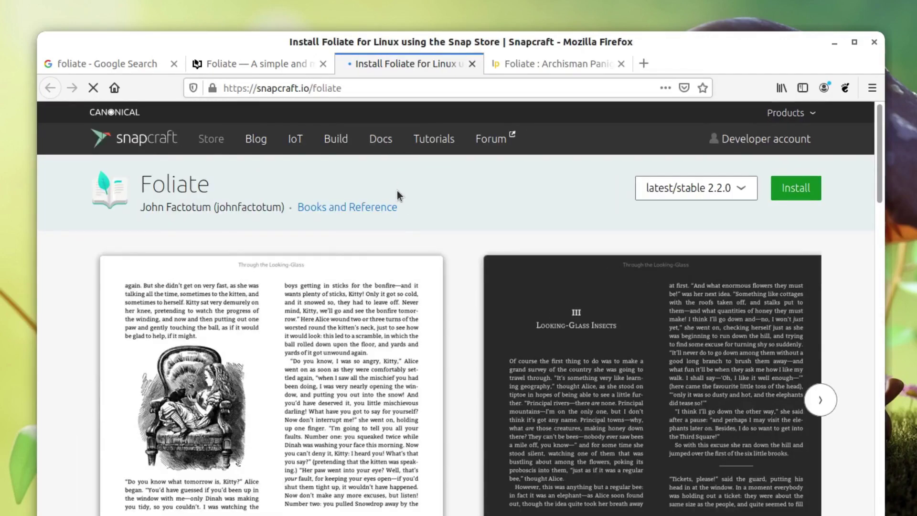
scroll(397, 201, down, 3)
scroll(397, 211, down, 12)
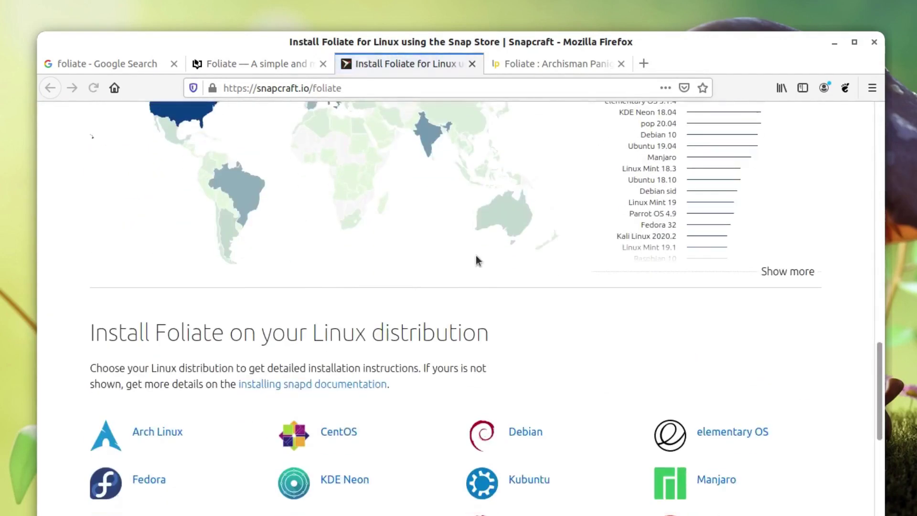
scroll(492, 306, down, 5)
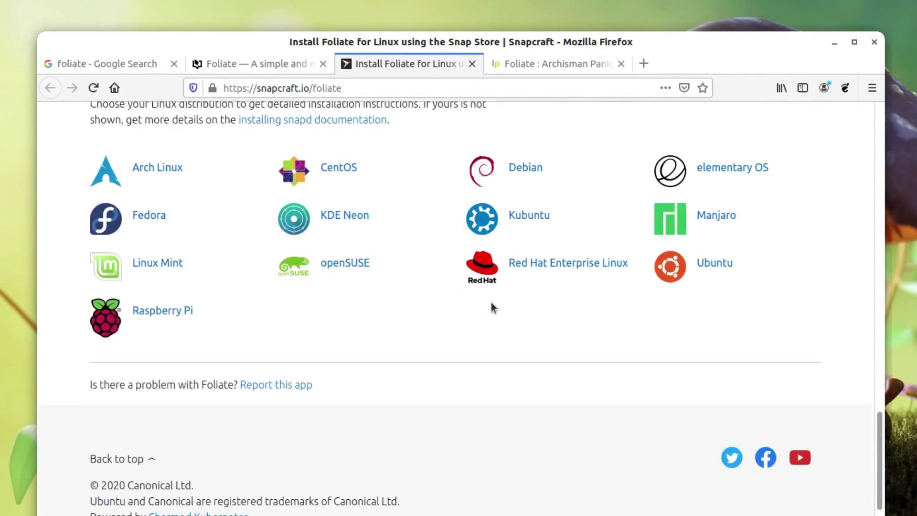
scroll(492, 306, up, 3)
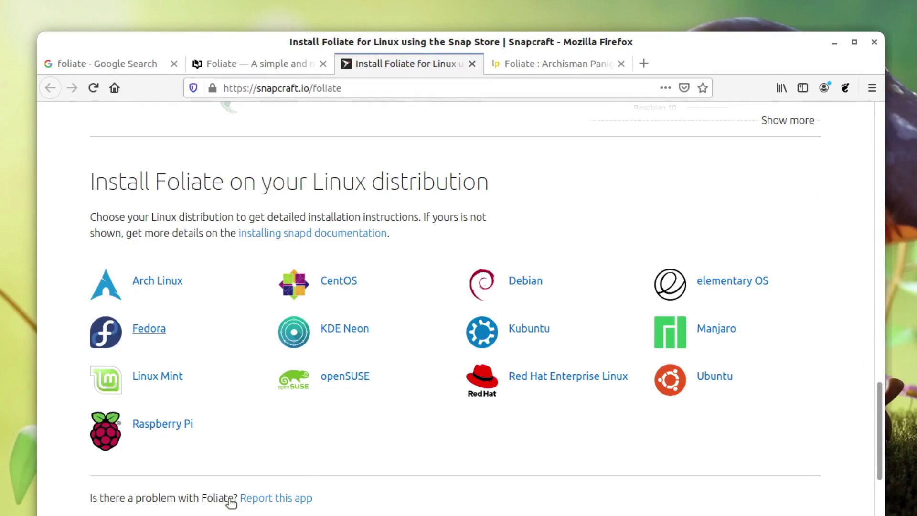
scroll(572, 290, up, 15)
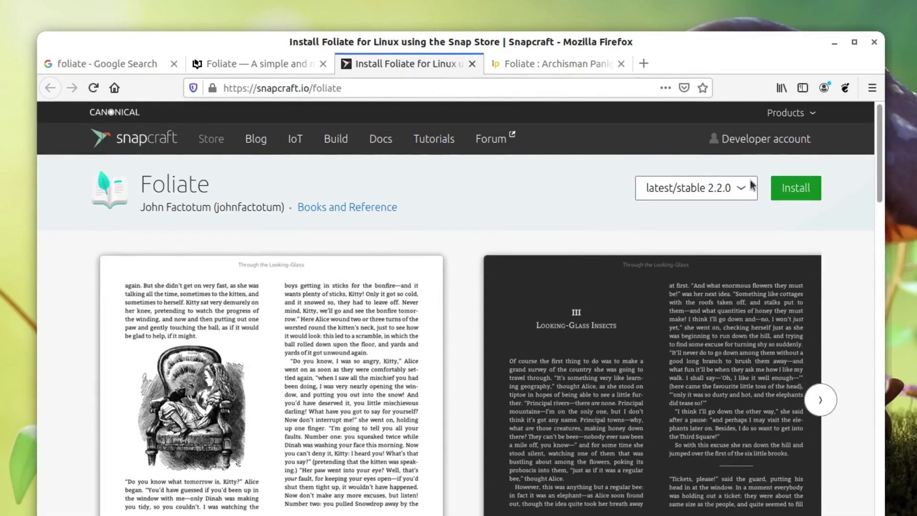
View the 'sudo snap install foliate' command in the Install panel, then close the panel
click(796, 189)
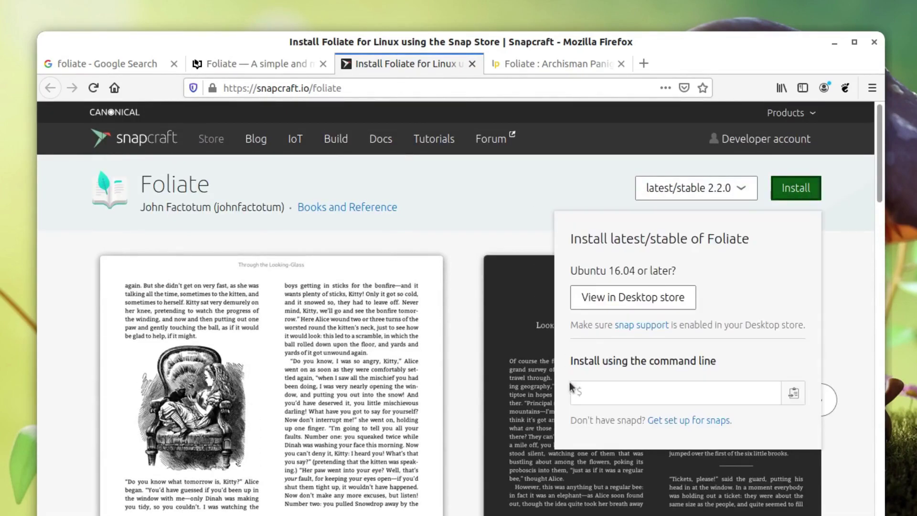
drag(639, 392, 717, 394)
click(712, 397)
scroll(560, 304, down, 15)
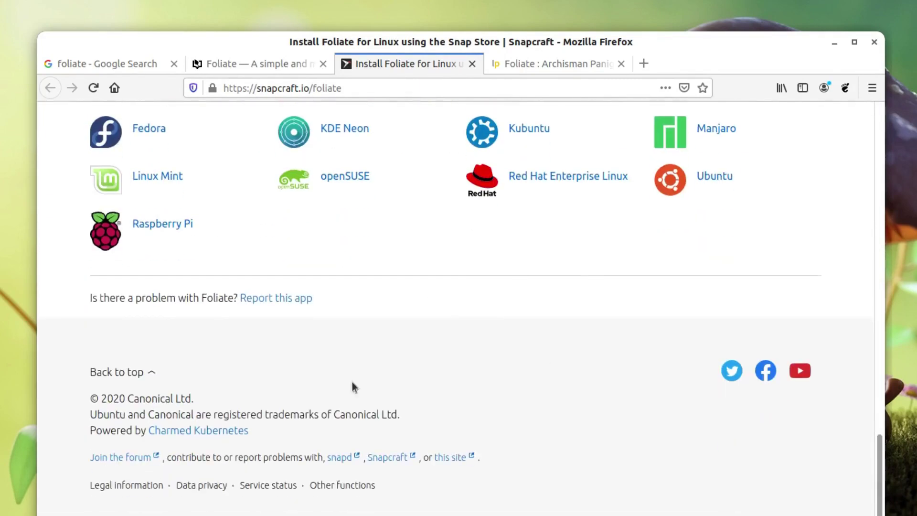
scroll(514, 249, up, 15)
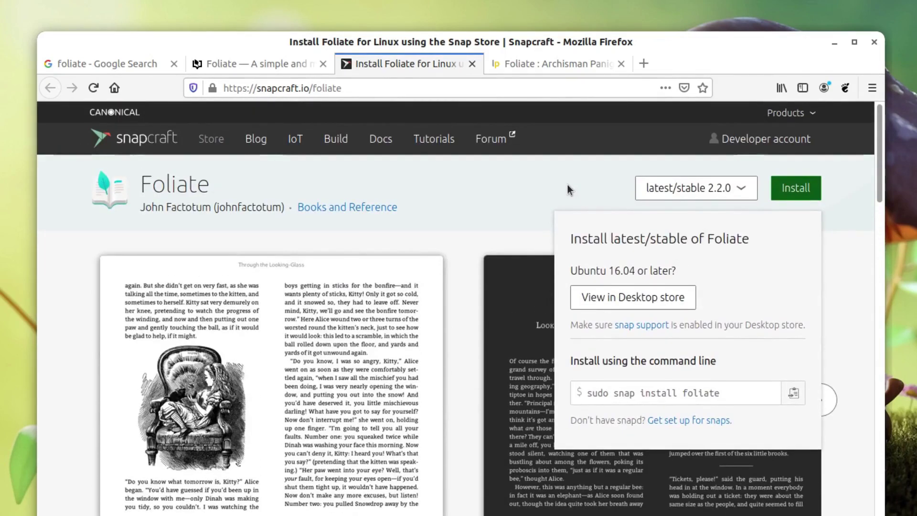
click(568, 189)
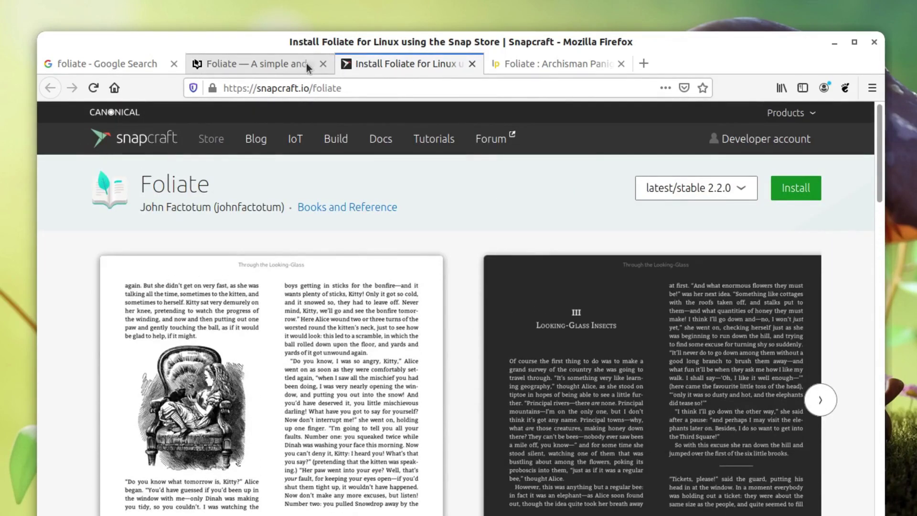
Copy the add-apt-repository command from the Launchpad Foliate PPA page and open a terminal
click(280, 62)
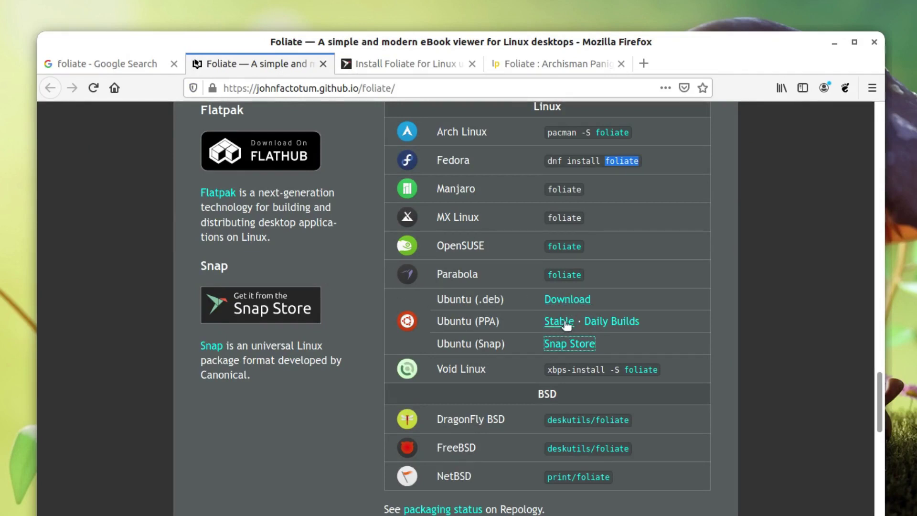
click(543, 62)
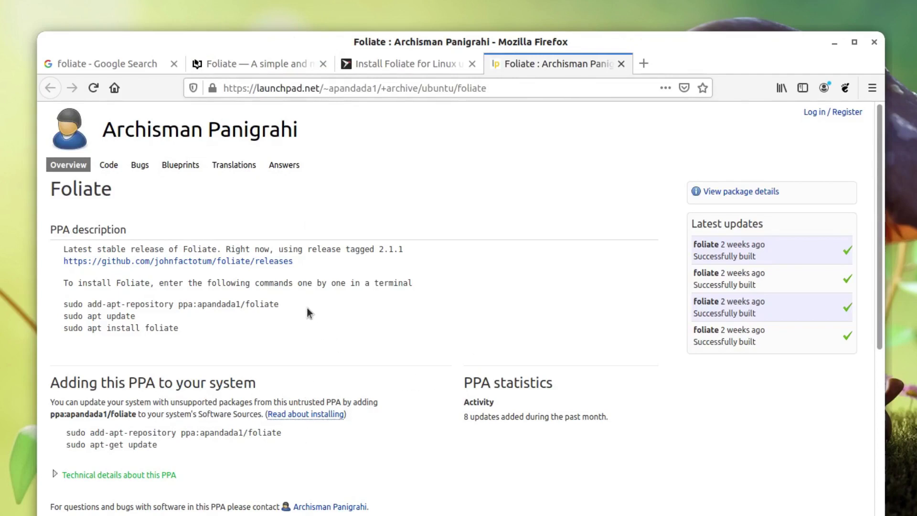
triple_click(212, 304)
right_click(213, 305)
click(218, 312)
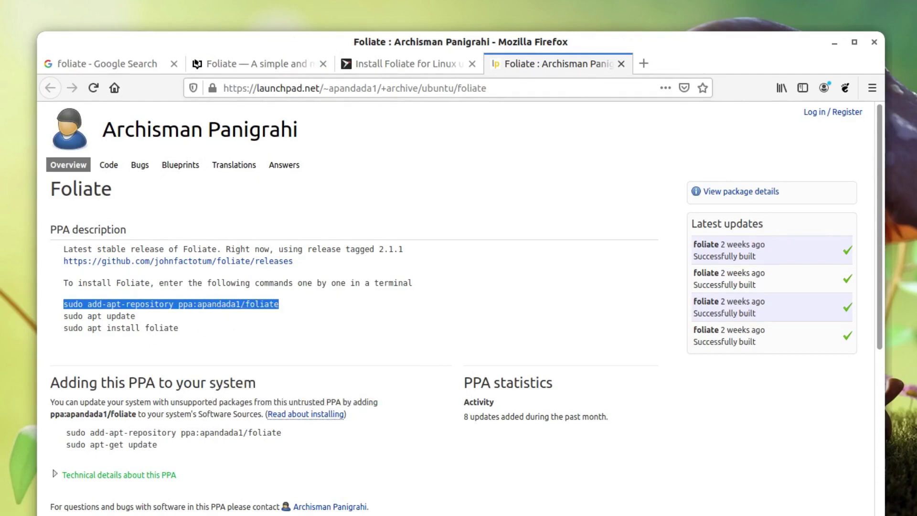
key(ctrl+alt+t)
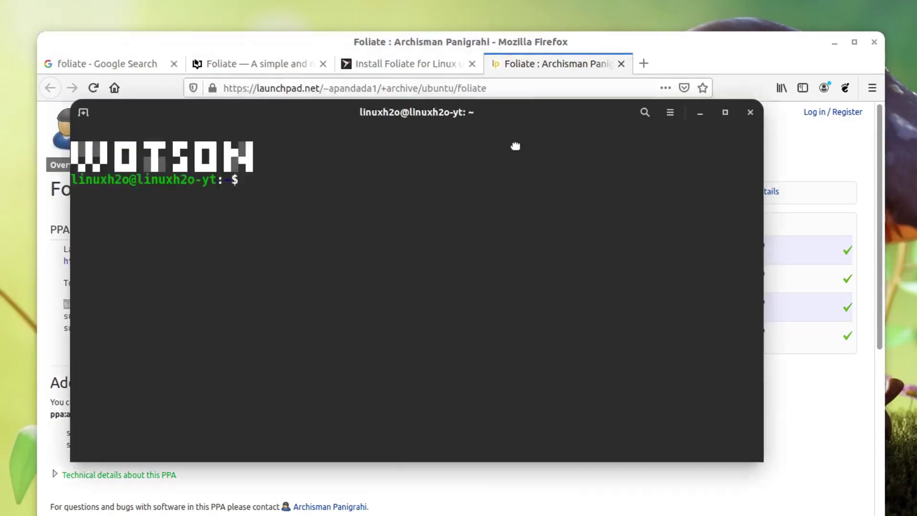
Add the ppa:apandada1/foliate repository by pasting the copied command and entering the account password
drag(516, 146, 524, 131)
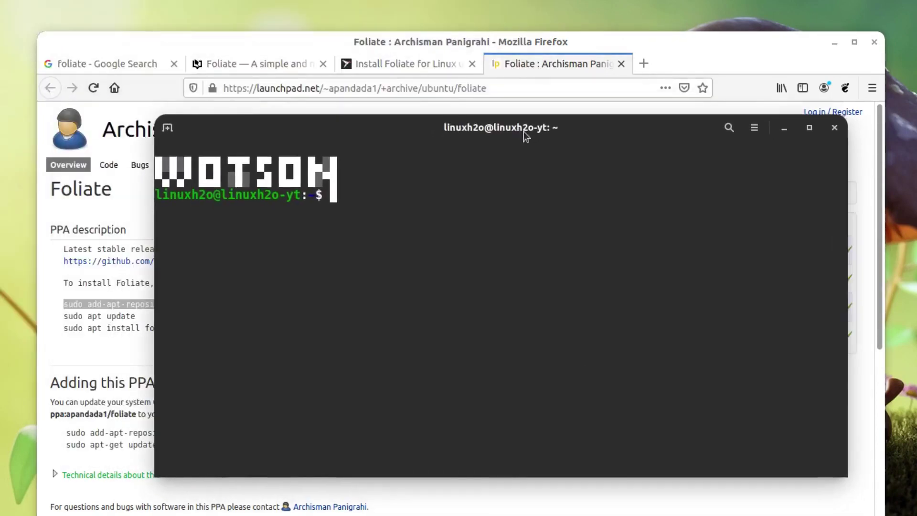
click(835, 46)
right_click(512, 292)
click(582, 351)
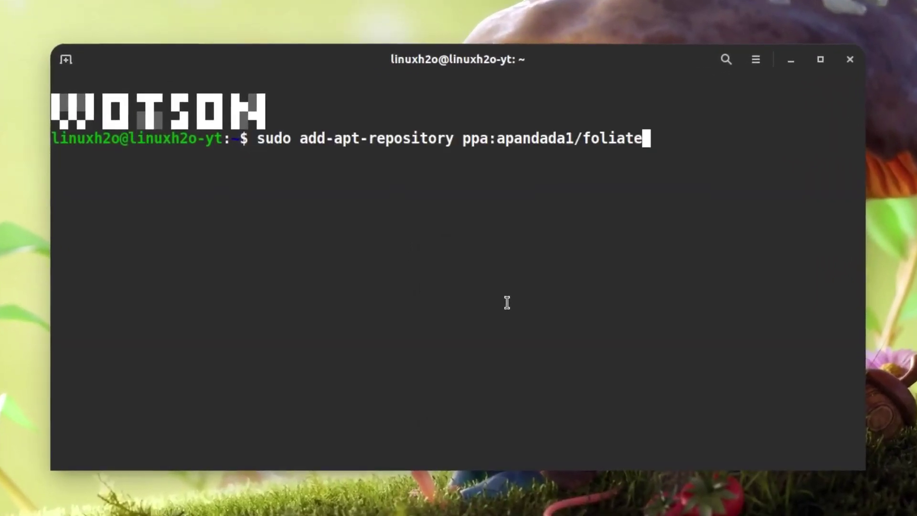
key(Return)
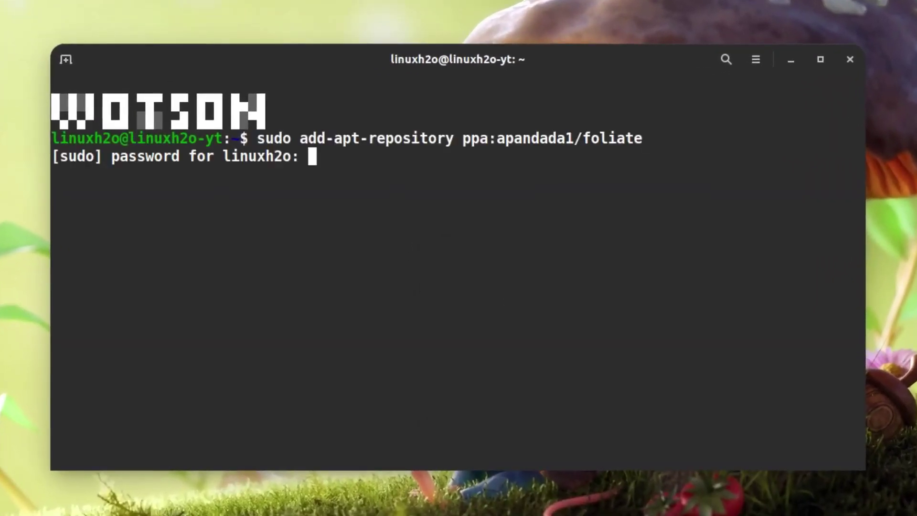
key(Return)
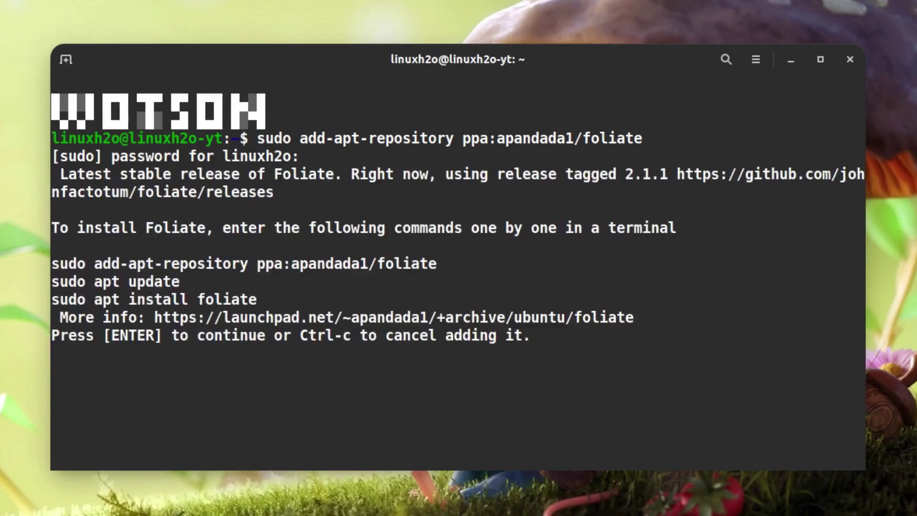
key(Return)
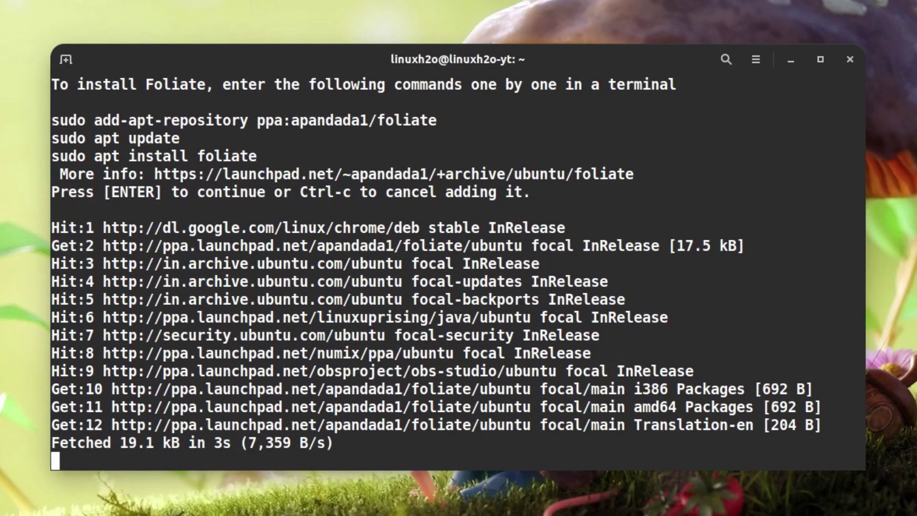
Install Foliate with 'sudo apt install foliate', confirming the package installation
text(sudo a)
text(pt install )
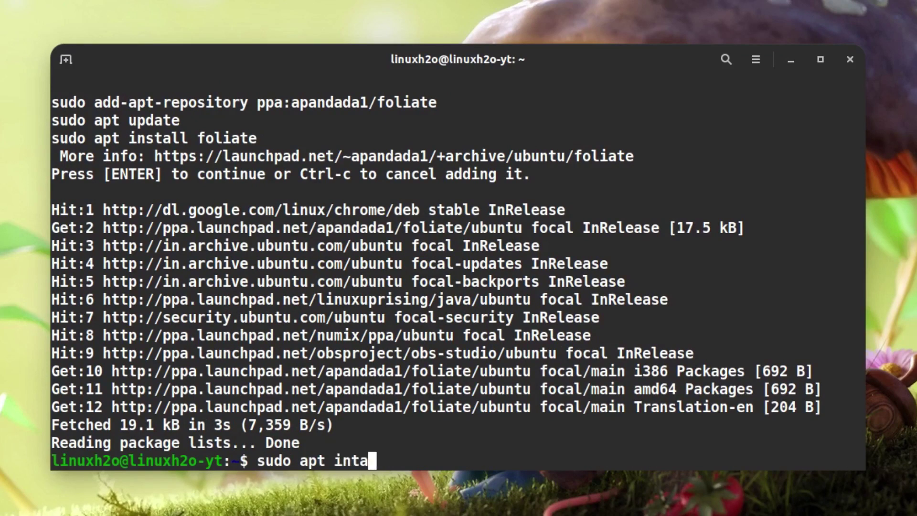
text(folia)
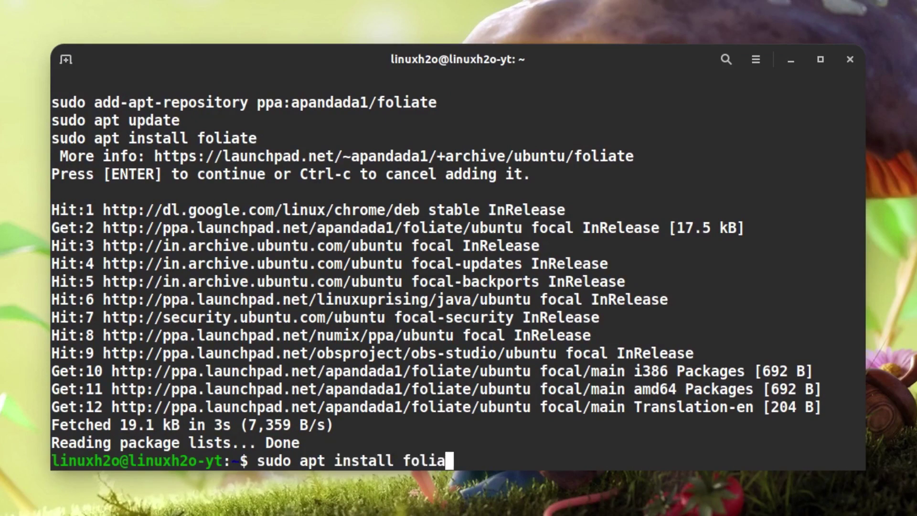
text(te)
key(Return)
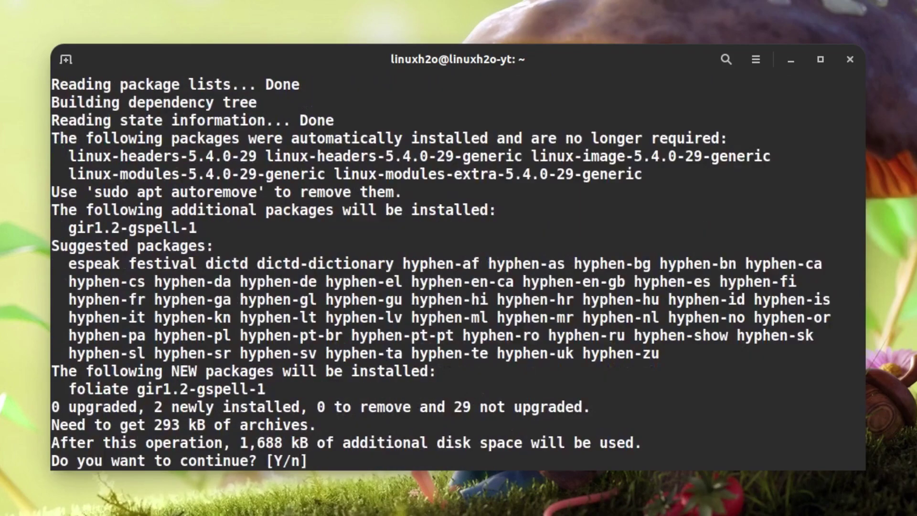
key(Return)
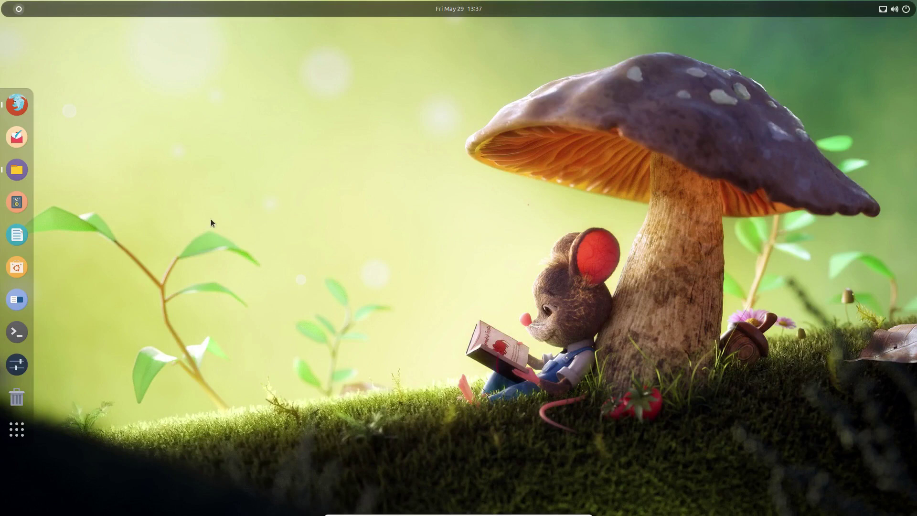
Try opening the Atomic Habits epub in Foliate from Files, then search apps for 'foll'
click(17, 170)
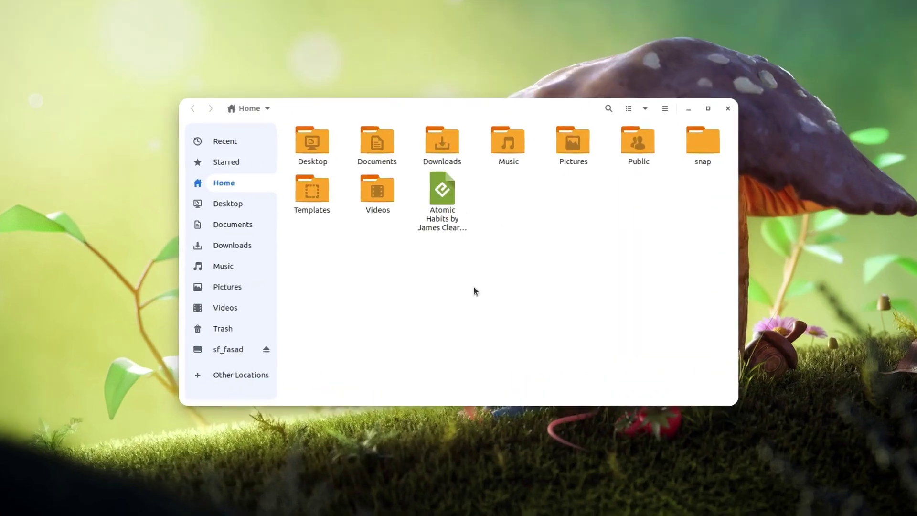
drag(474, 289, 441, 199)
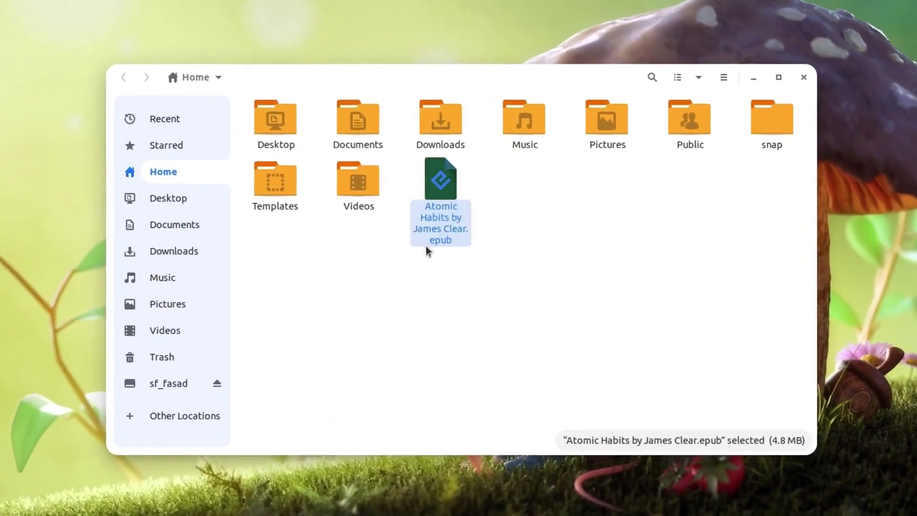
click(472, 210)
right_click(434, 216)
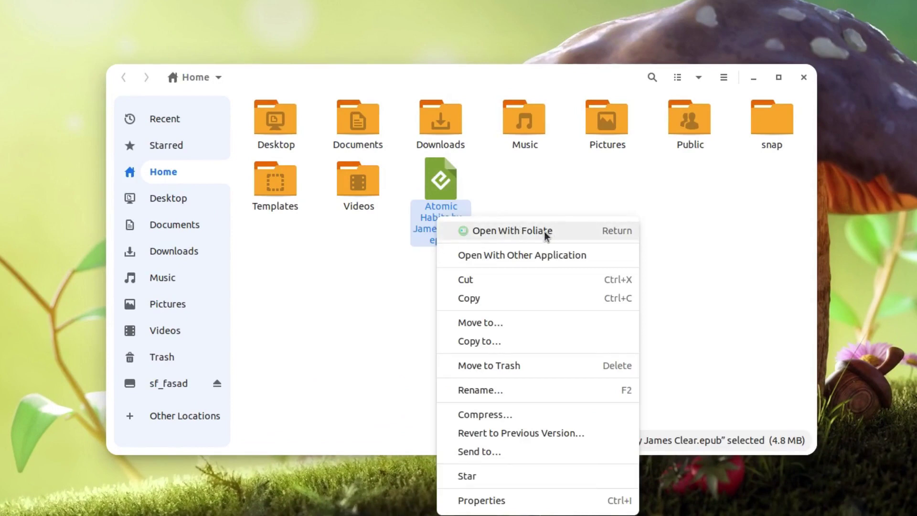
click(530, 233)
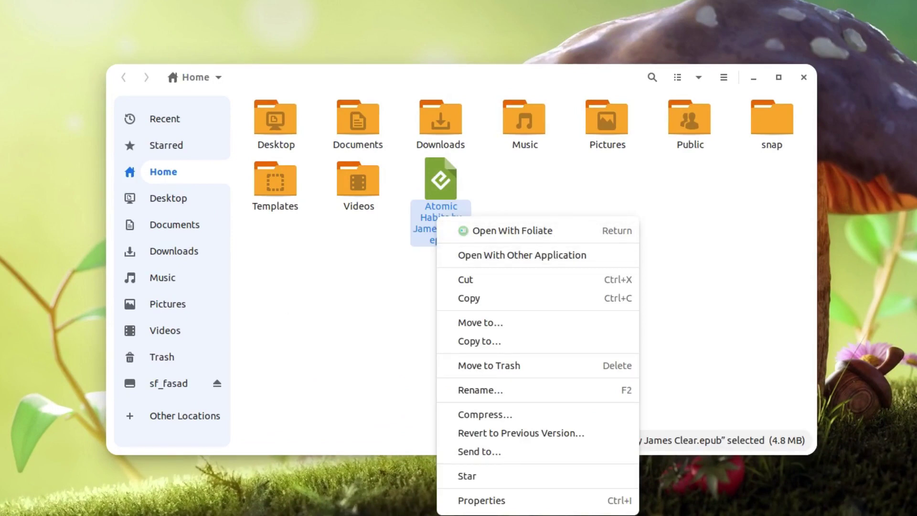
key(super)
text(foll)
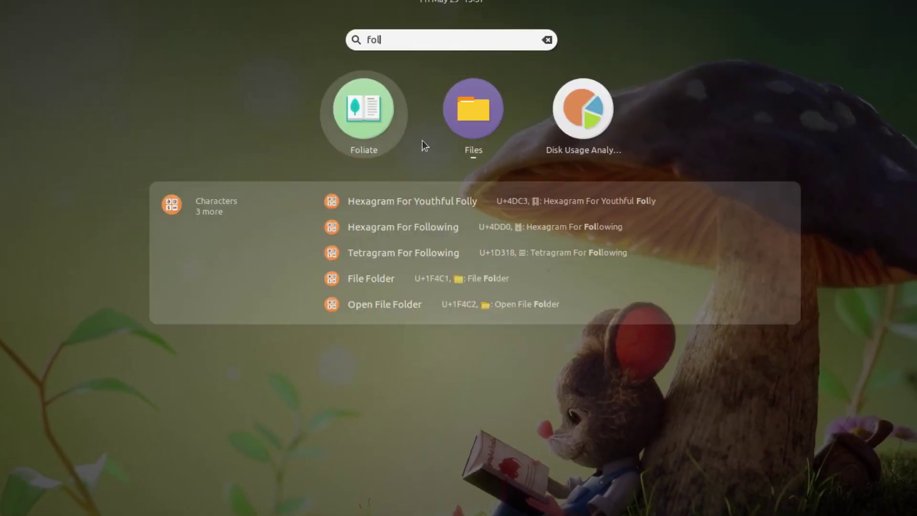
Open Atomic Habits in Foliate from Files and drag the progress slider to page 308 of 462
click(422, 142)
right_click(463, 272)
click(467, 273)
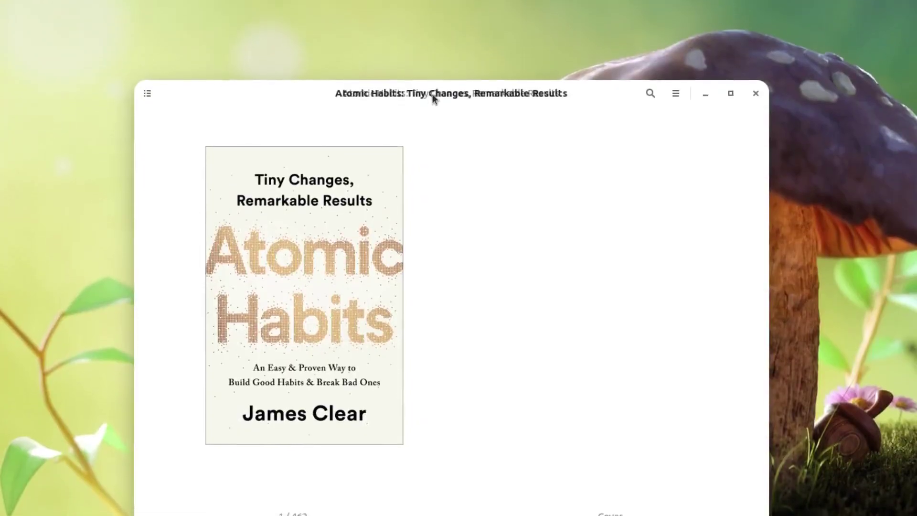
drag(433, 96, 444, 68)
key(Right)
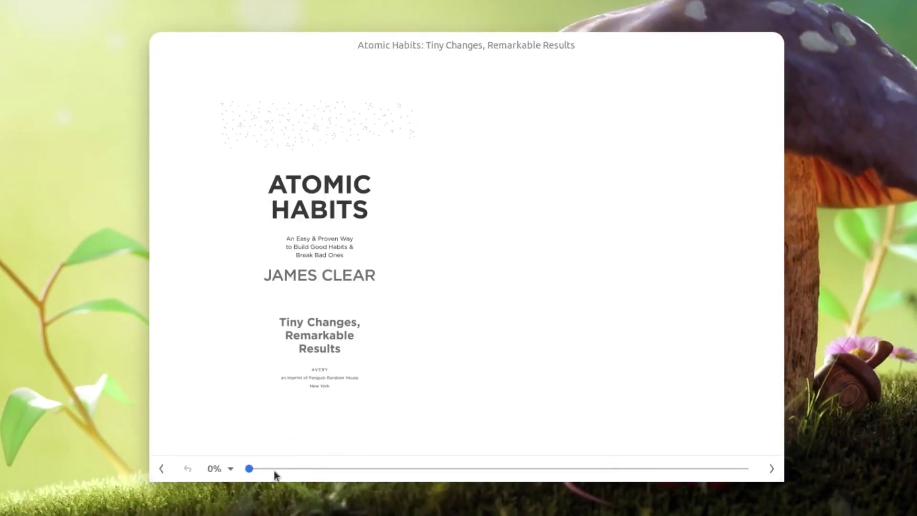
drag(250, 469, 283, 470)
drag(365, 471, 488, 473)
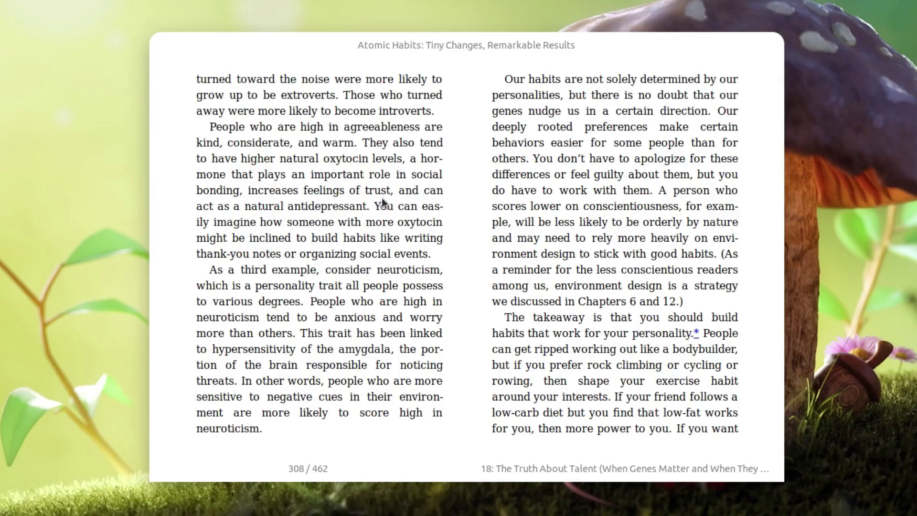
mouse_move(722, 469)
mouse_move(165, 47)
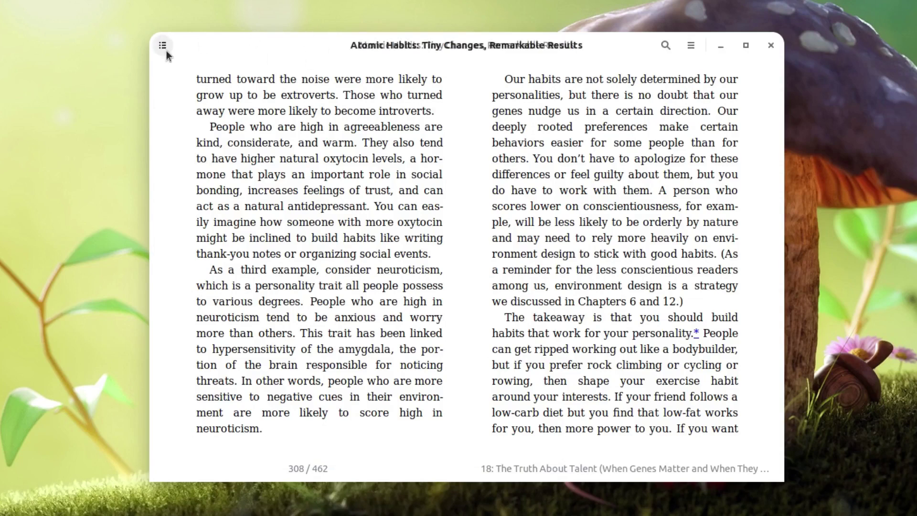
Jump to 'THE 1ST LAW: Make It Obvious' from the contents, page forward twice, and select 'missile'
click(163, 46)
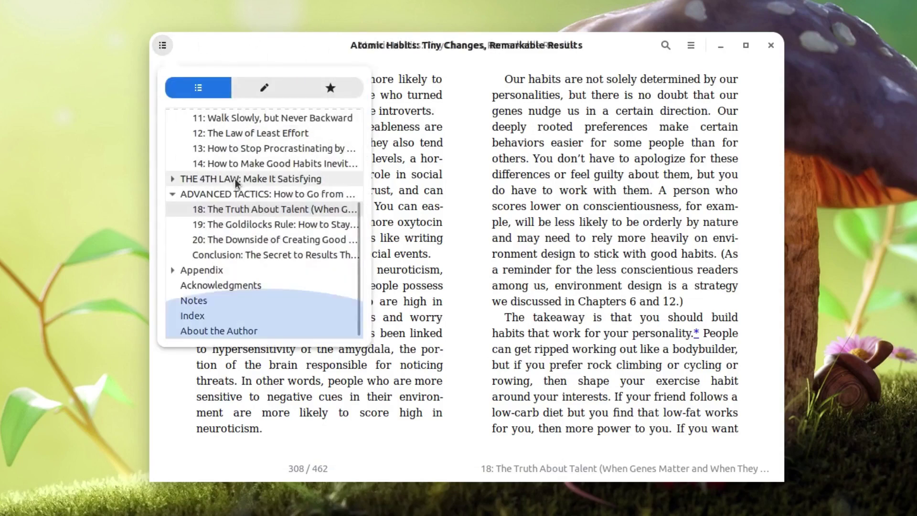
scroll(239, 200, up, 5)
scroll(244, 267, down, 5)
scroll(246, 273, up, 5)
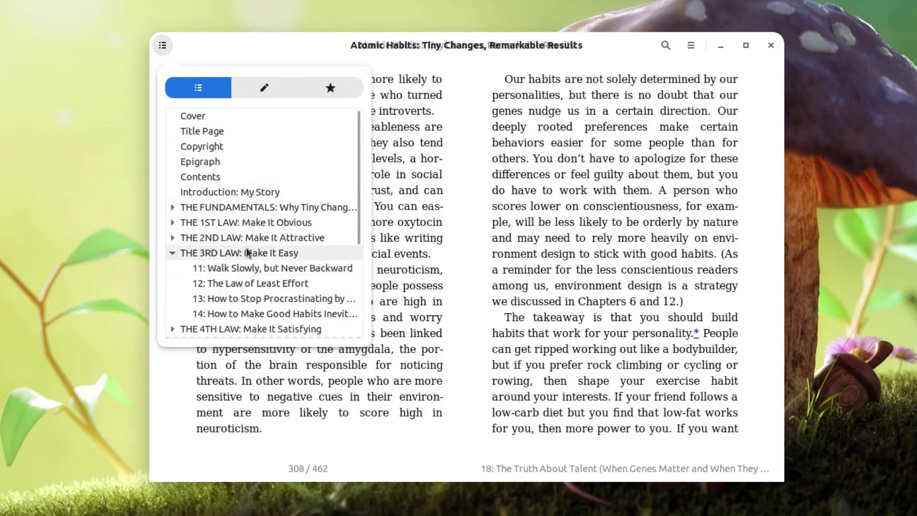
click(216, 222)
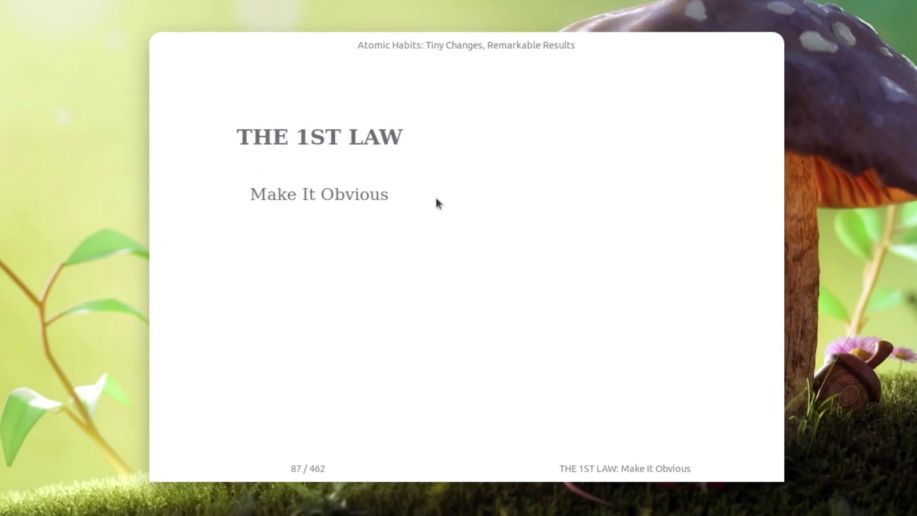
click(771, 469)
click(770, 468)
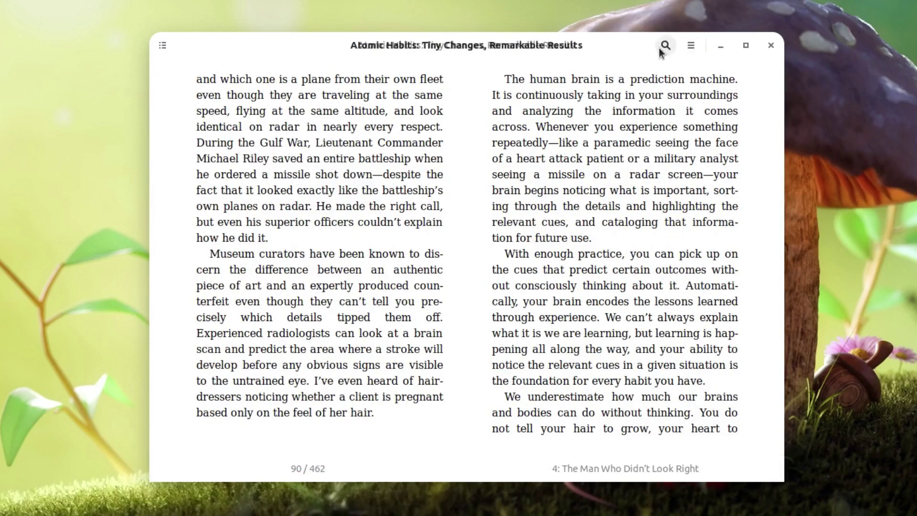
double_click(561, 176)
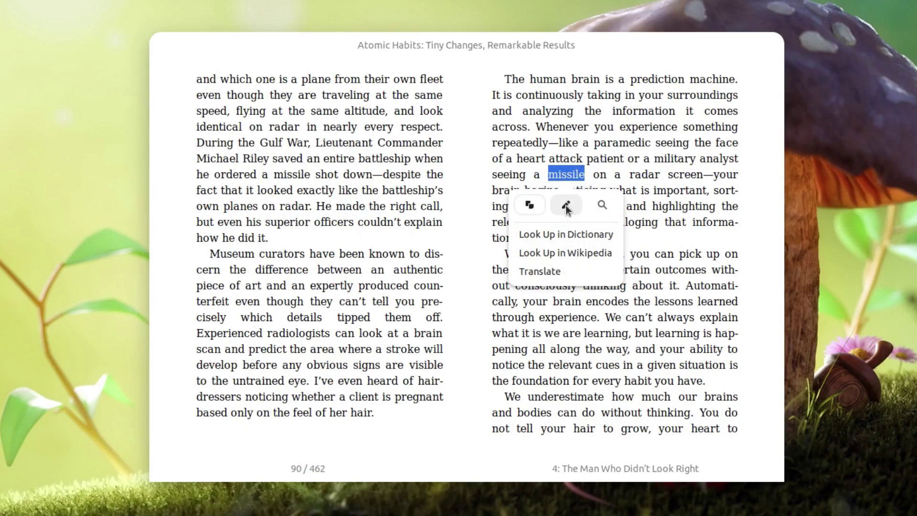
Dismiss the lookup popup and raise the page brightness in Foliate's reading settings
click(673, 166)
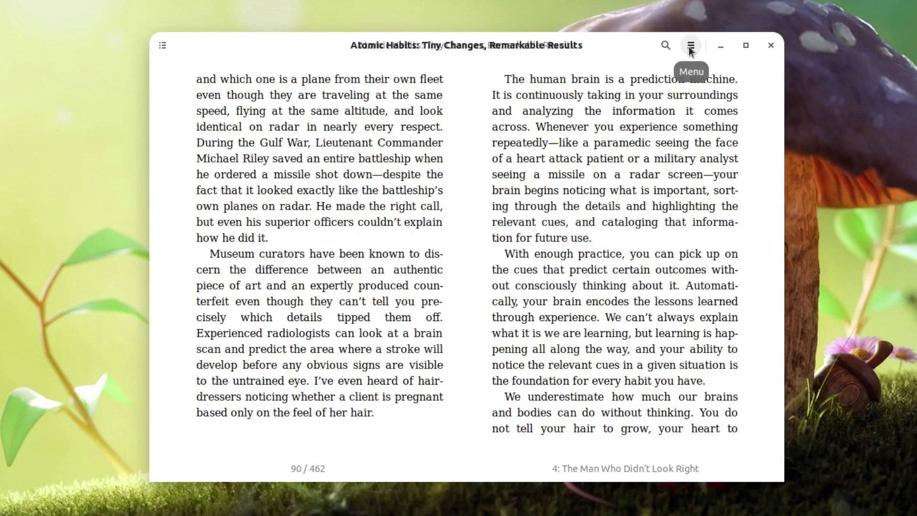
click(690, 47)
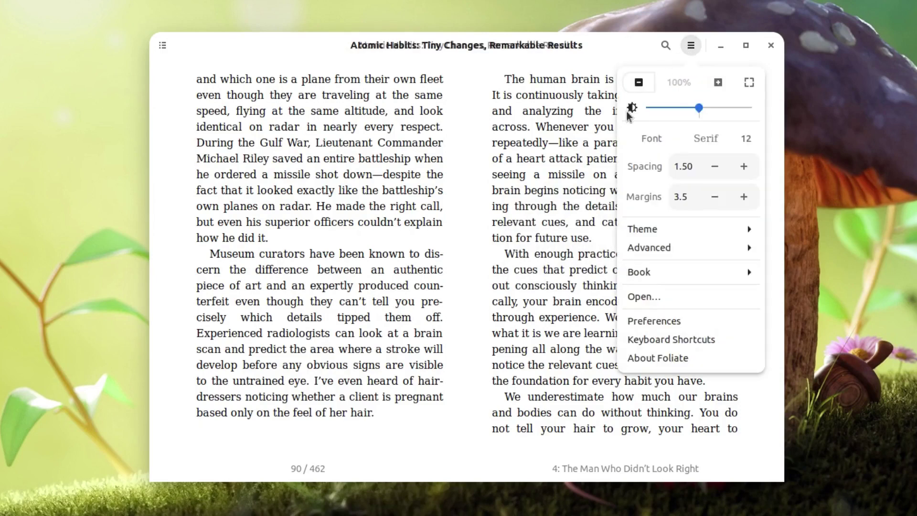
click(699, 109)
mouse_move(706, 117)
mouse_down()
mouse_move(731, 117)
mouse_move(645, 117)
mouse_move(700, 128)
mouse_up()
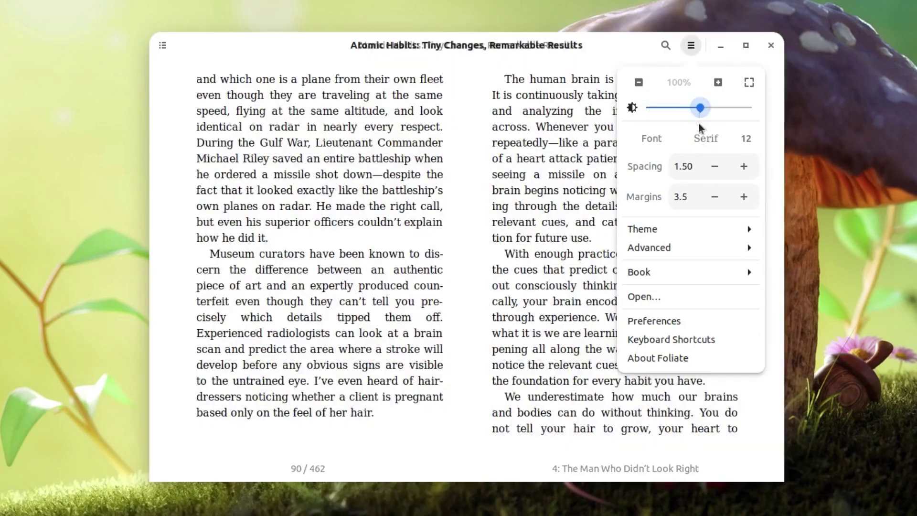
click(720, 141)
click(354, 112)
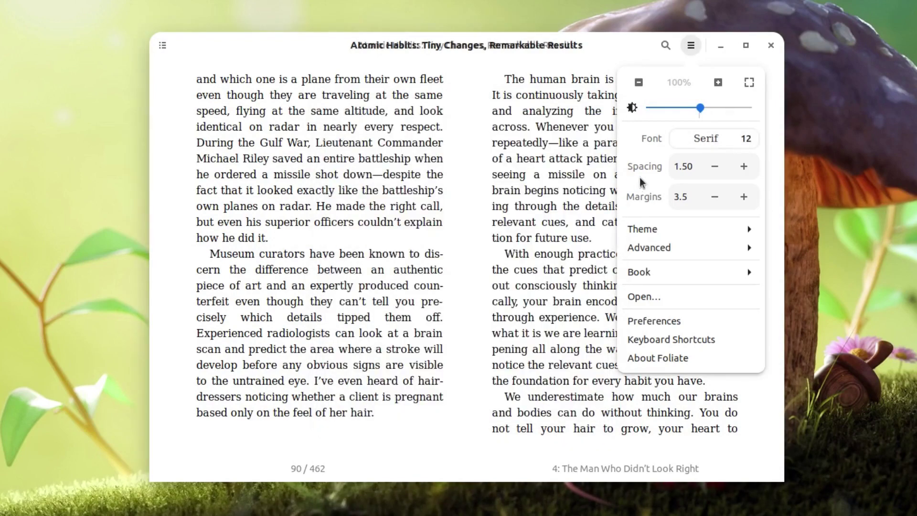
Set line spacing to 1.45 and bring up the list of reading themes
click(746, 168)
click(744, 168)
click(716, 167)
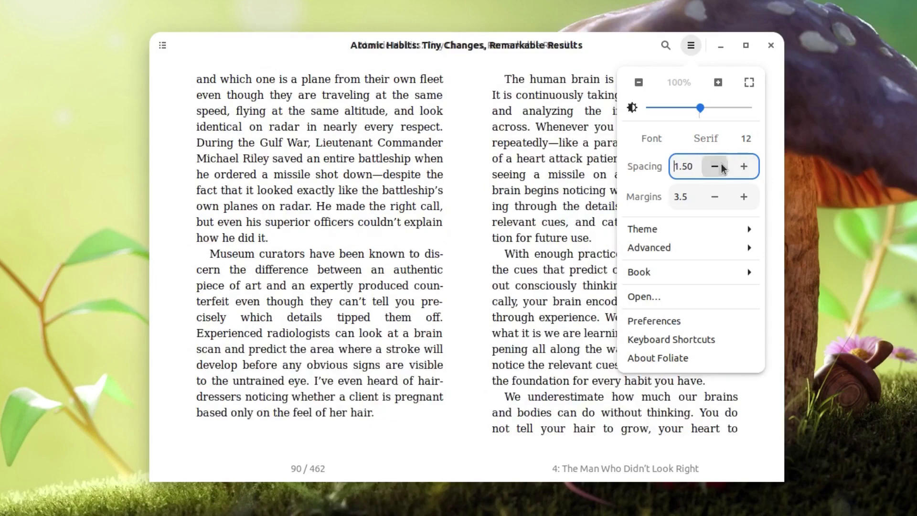
click(716, 167)
click(722, 198)
click(720, 229)
scroll(693, 211, down, 1)
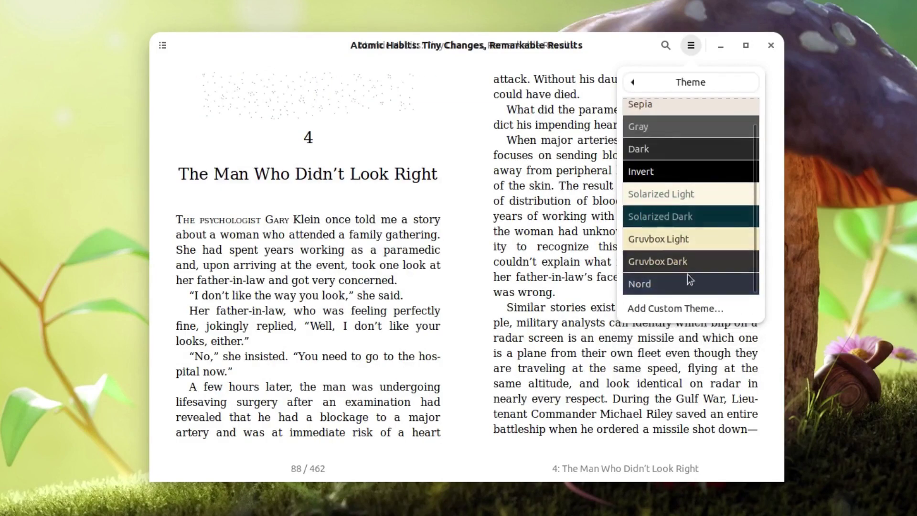
Apply the Nord theme and go back to the main reading settings menu
click(664, 281)
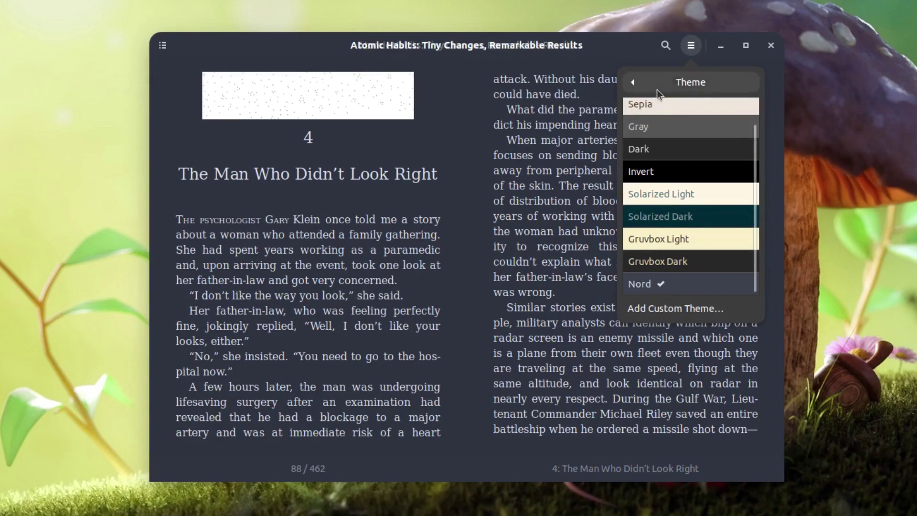
click(637, 82)
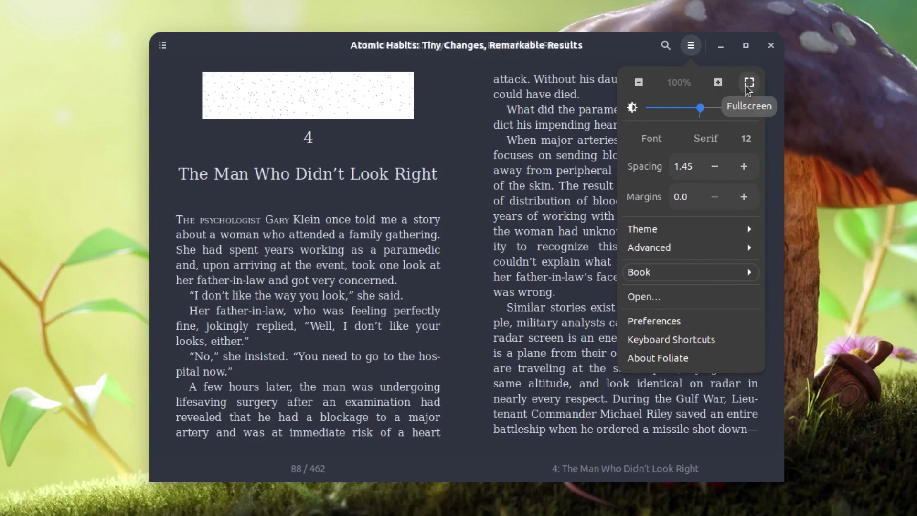
View Foliate's keyboard shortcuts list, then close it to return to page 88 of chapter 4
click(694, 343)
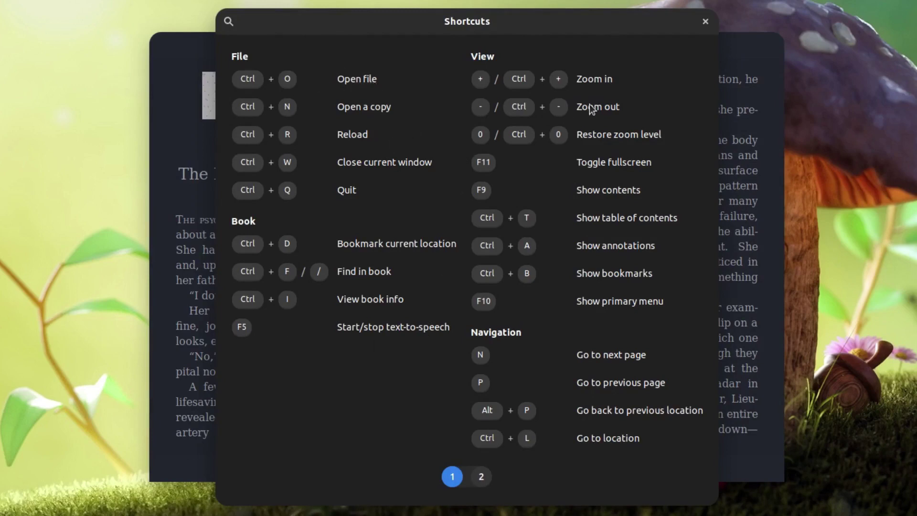
click(706, 22)
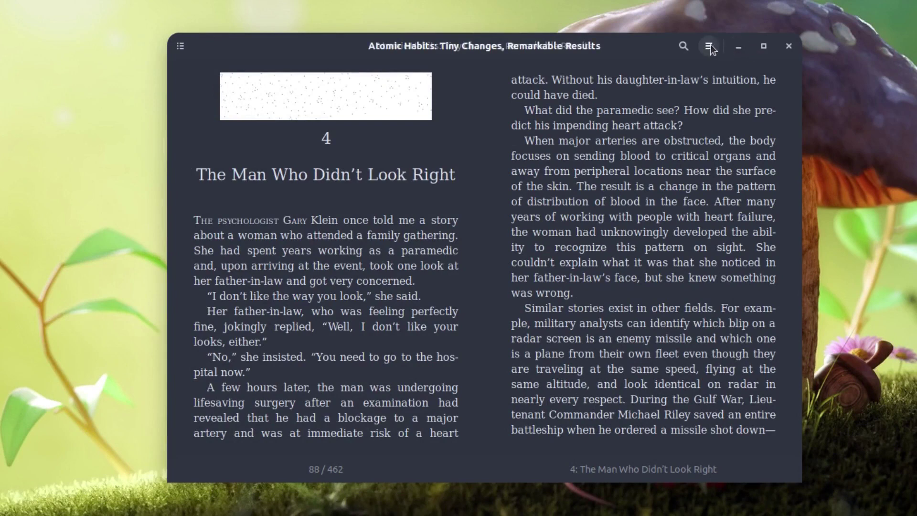
Reopen the main menu showing 100% zoom, Serif 12 font, 1.45 spacing and 0.0 margins
click(709, 46)
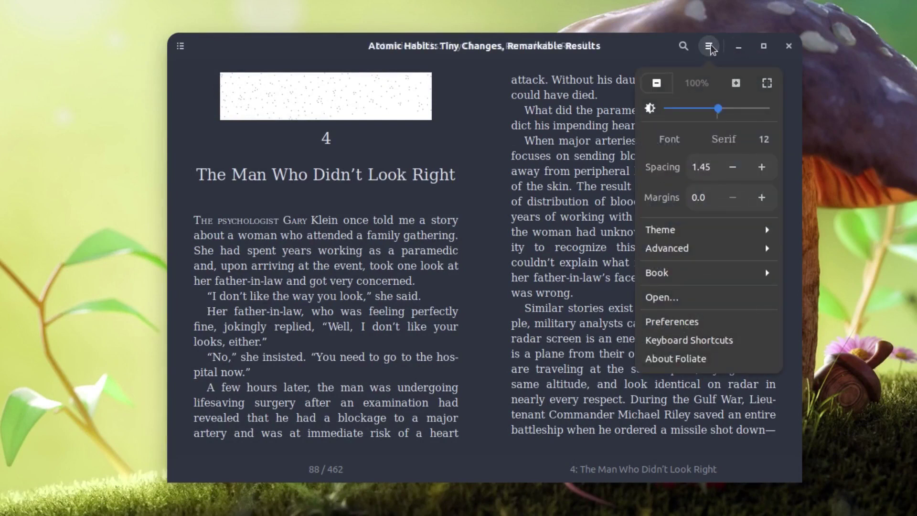